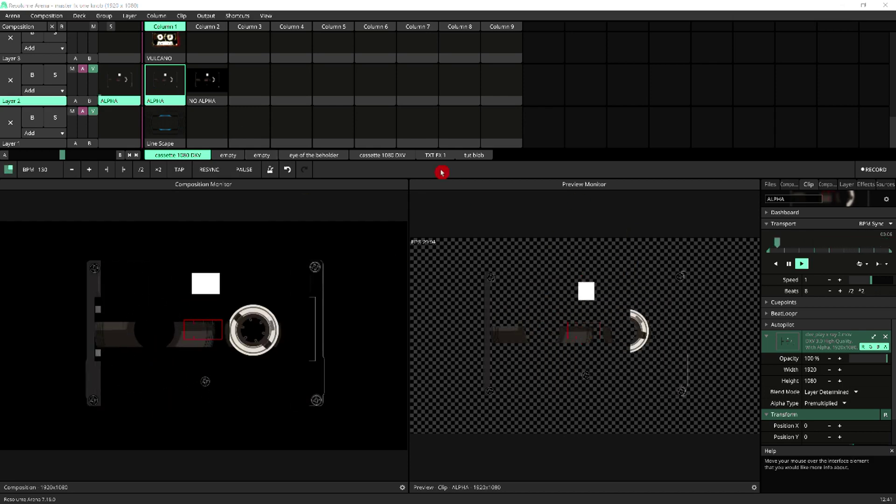
- Play the NO ALPHA cassette on Layer 2 and clear Layer 1 with the empty Column 2 slot
{"action": "left_click", "coordinate": [209, 89]}
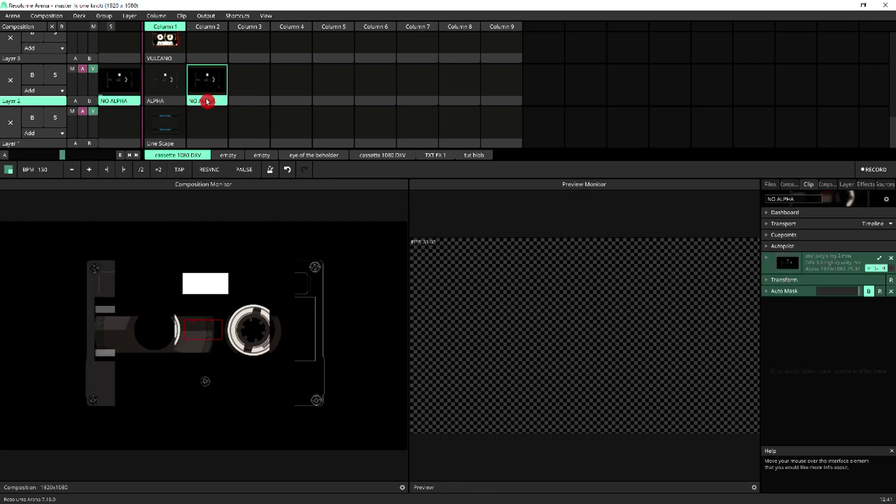
{"action": "left_click", "coordinate": [208, 101]}
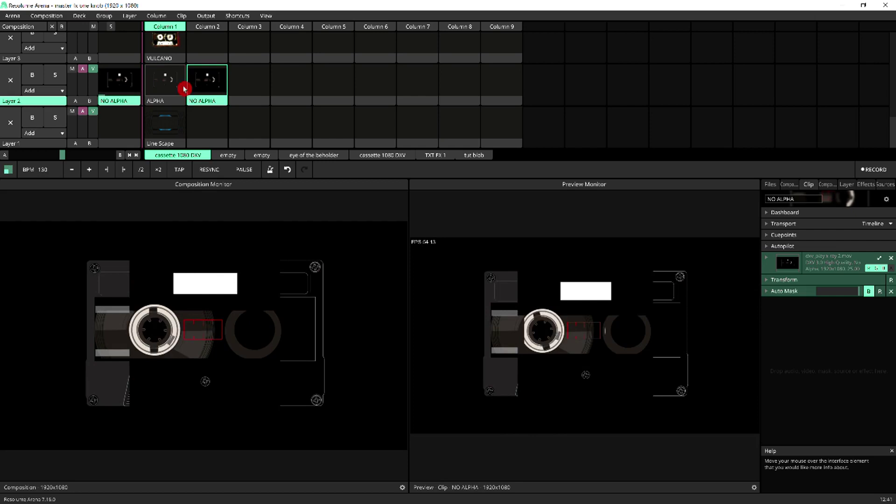
{"action": "left_click", "coordinate": [208, 125]}
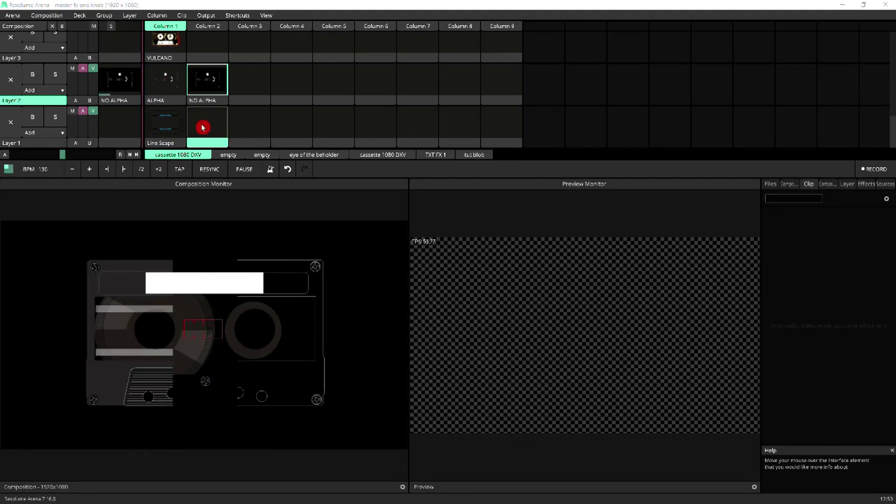
- Launch the red Line Scape clip on Layer 1 and play the ALPHA cassette over it
{"action": "left_click", "coordinate": [169, 126]}
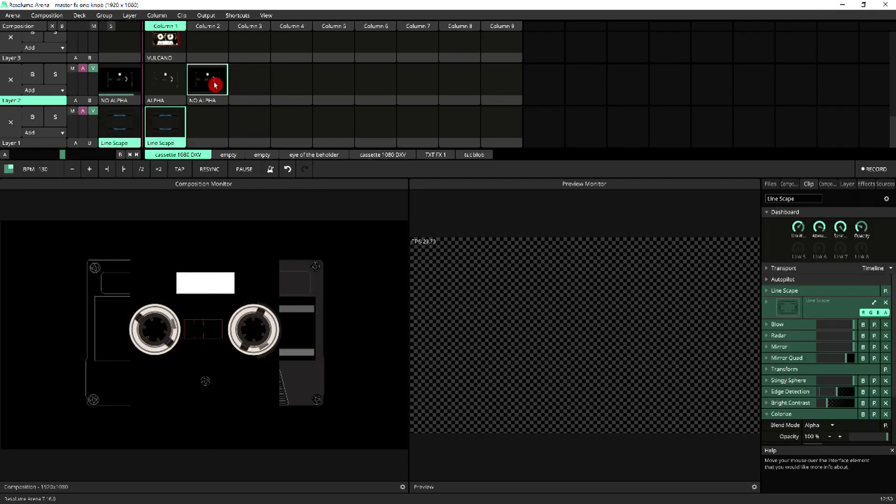
{"action": "left_click", "coordinate": [165, 87]}
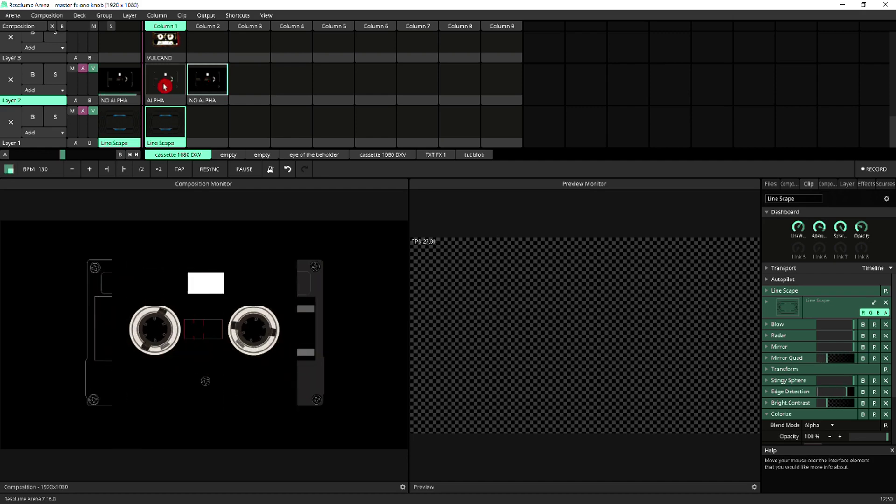
{"action": "left_click", "coordinate": [164, 87]}
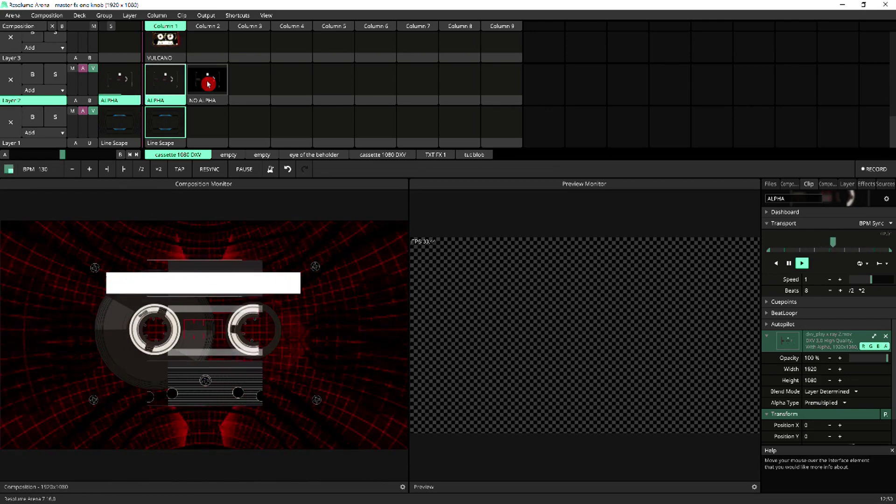
- Play the NO ALPHA clip on Layer 2 and toggle its Auto Mask bypass
{"action": "left_click", "coordinate": [208, 84]}
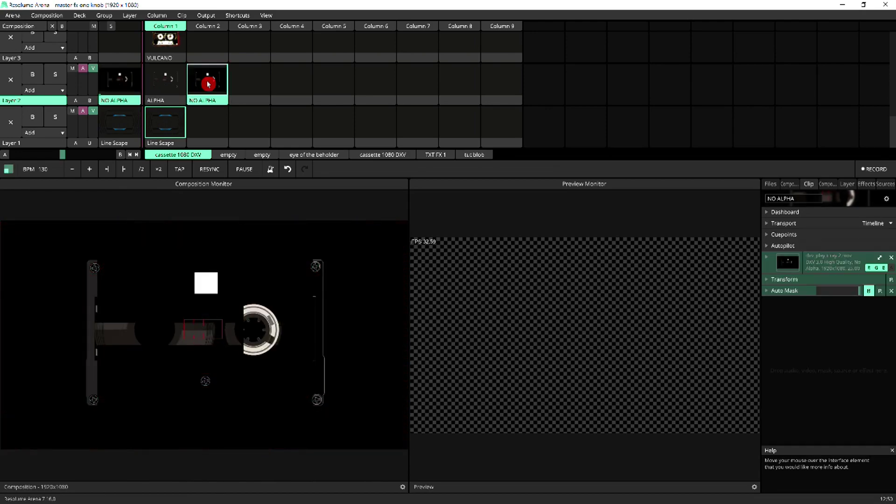
{"action": "left_click", "coordinate": [868, 291]}
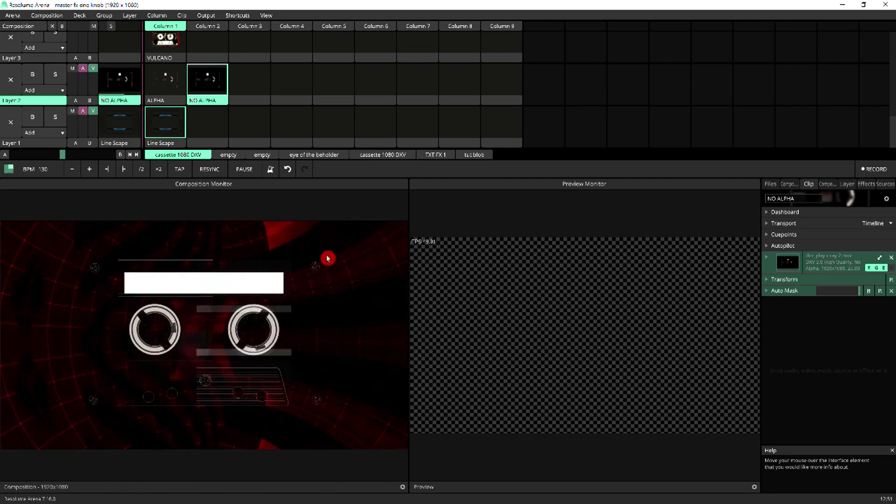
{"action": "left_click", "coordinate": [161, 84]}
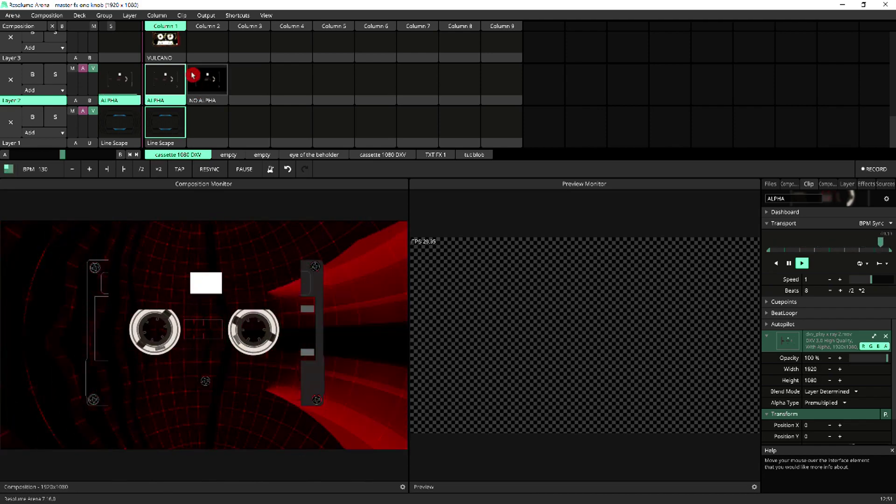
{"action": "left_click", "coordinate": [214, 85]}
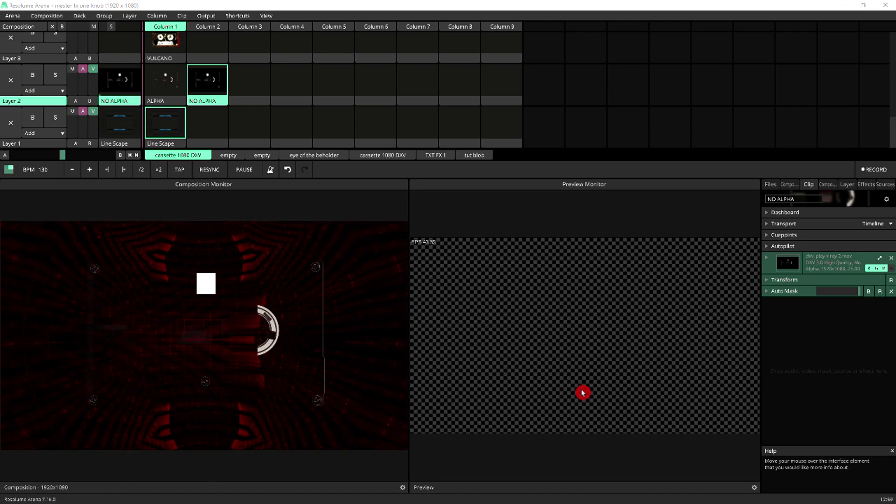
- Stop Layer 1's red background, bypass NO ALPHA's Auto Mask, then play the ALPHA clip
{"action": "left_click", "coordinate": [208, 129]}
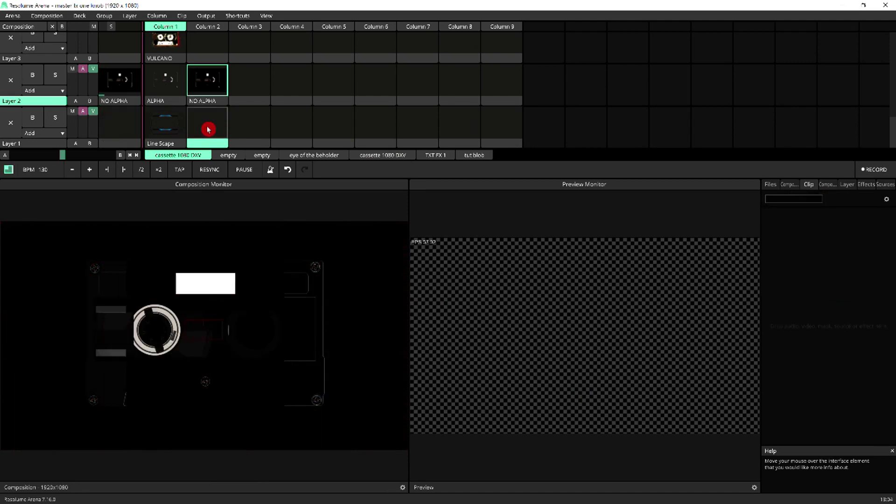
{"action": "left_click", "coordinate": [213, 89]}
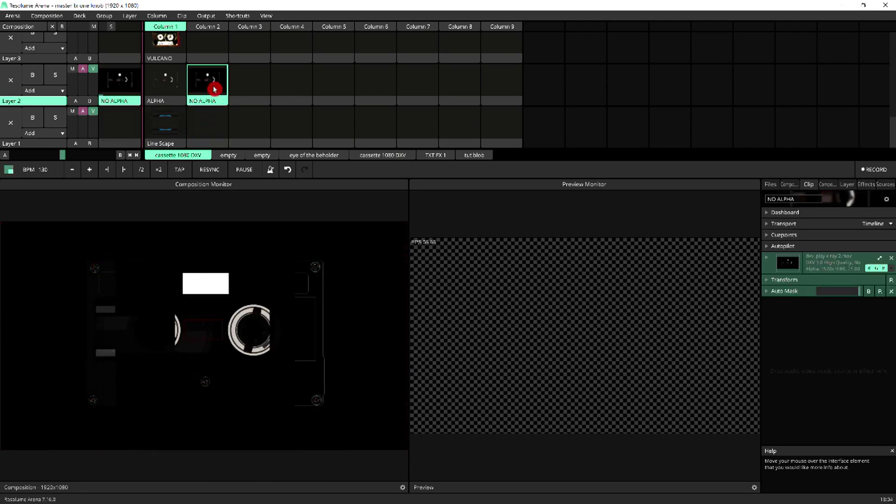
{"action": "left_click", "coordinate": [868, 291]}
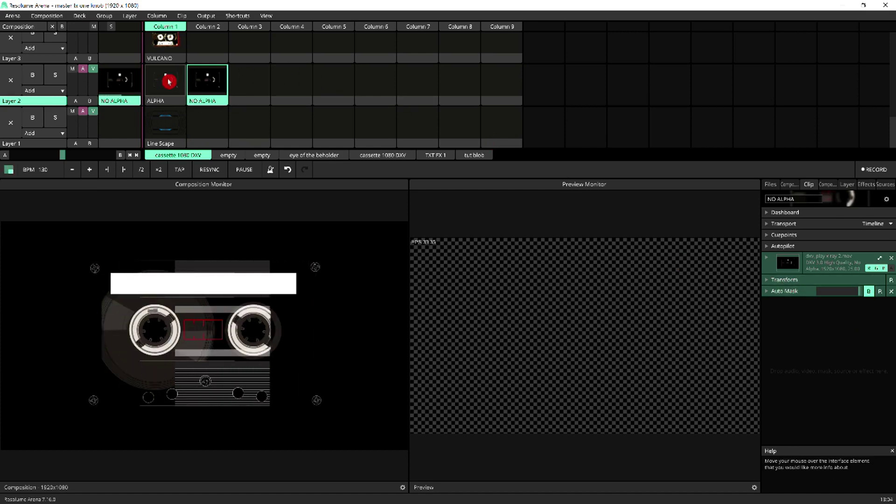
{"action": "left_click", "coordinate": [167, 83]}
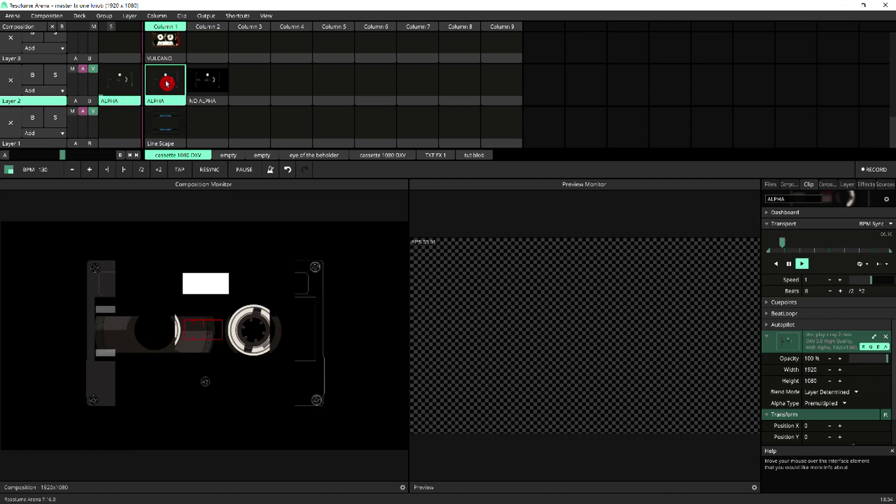
- Launch VULCANO on Layer 3 and raise its HEAT dial for a bright white glow
{"action": "left_click", "coordinate": [169, 43]}
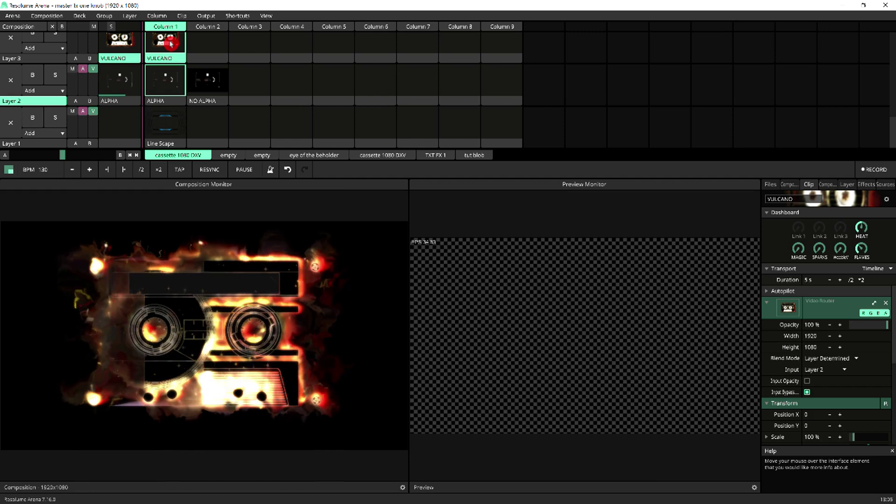
{"action": "left_click", "coordinate": [167, 79]}
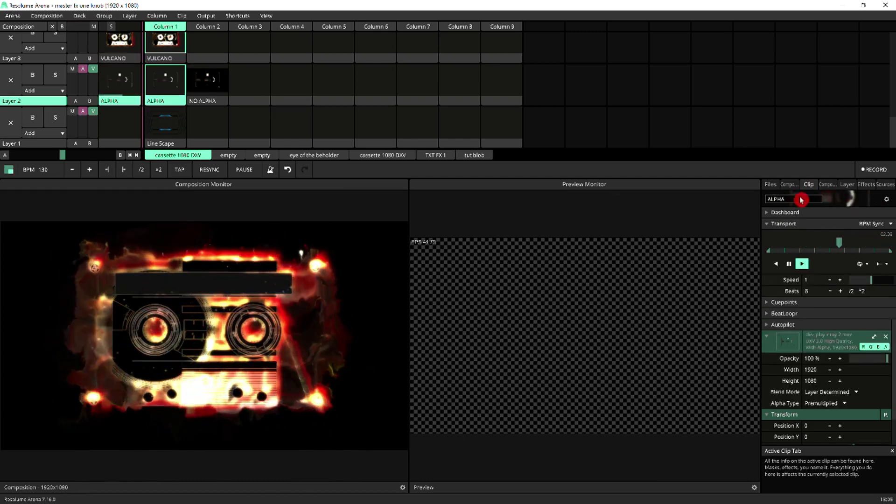
{"action": "left_click", "coordinate": [154, 59]}
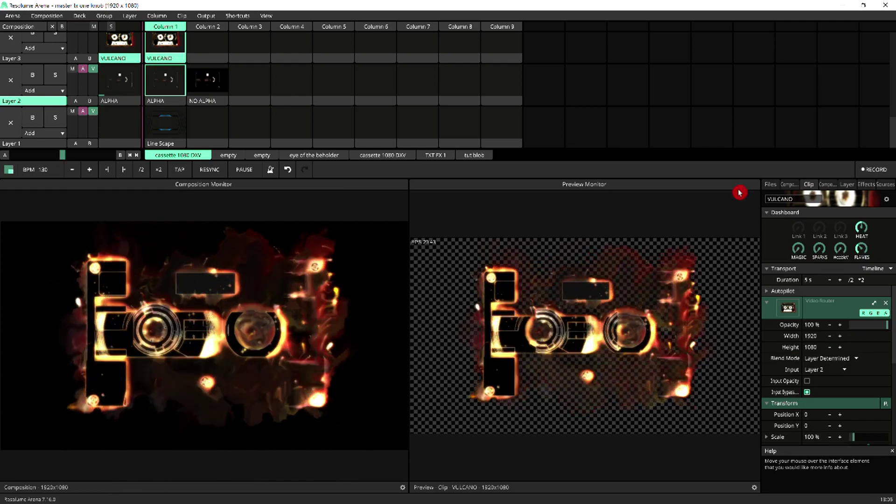
{"action": "mouse_move", "coordinate": [846, 247]}
{"action": "left_mouse_down"}
{"action": "mouse_move", "coordinate": [868, 242]}
{"action": "mouse_move", "coordinate": [869, 226]}
{"action": "mouse_move", "coordinate": [859, 268]}
{"action": "mouse_move", "coordinate": [859, 227]}
{"action": "mouse_move", "coordinate": [874, 232]}
{"action": "left_mouse_up"}
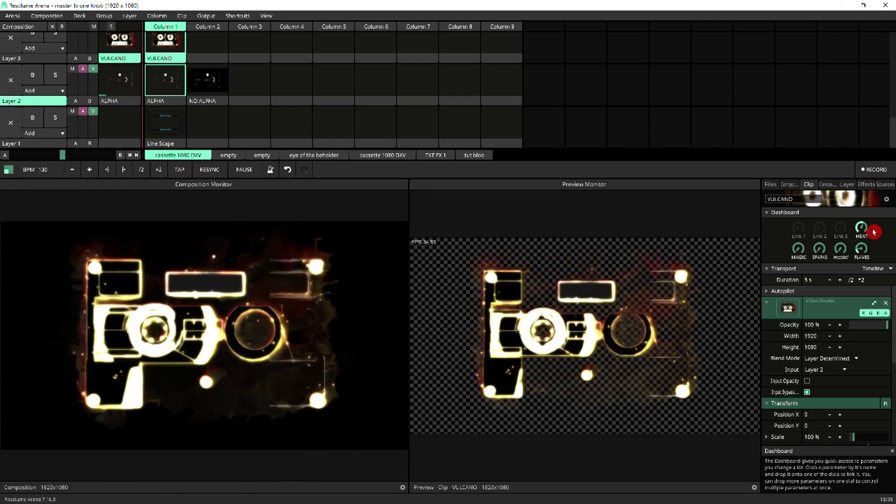
{"action": "mouse_move", "coordinate": [874, 232]}
{"action": "left_mouse_down"}
{"action": "mouse_move", "coordinate": [892, 236]}
{"action": "mouse_move", "coordinate": [777, 212]}
{"action": "mouse_move", "coordinate": [676, 170]}
{"action": "mouse_move", "coordinate": [280, 91]}
{"action": "left_mouse_up"}
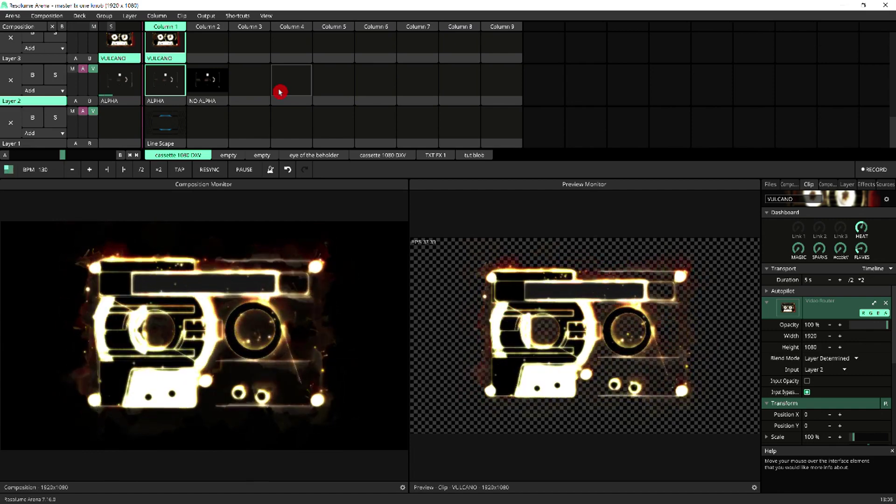
{"action": "left_click_drag", "start_coordinate": [280, 92], "coordinate": [208, 84]}
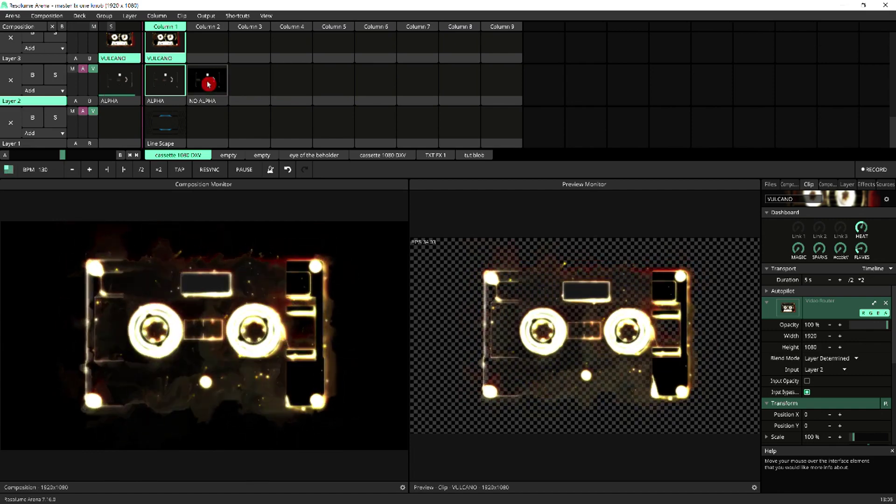
{"action": "left_click", "coordinate": [208, 84]}
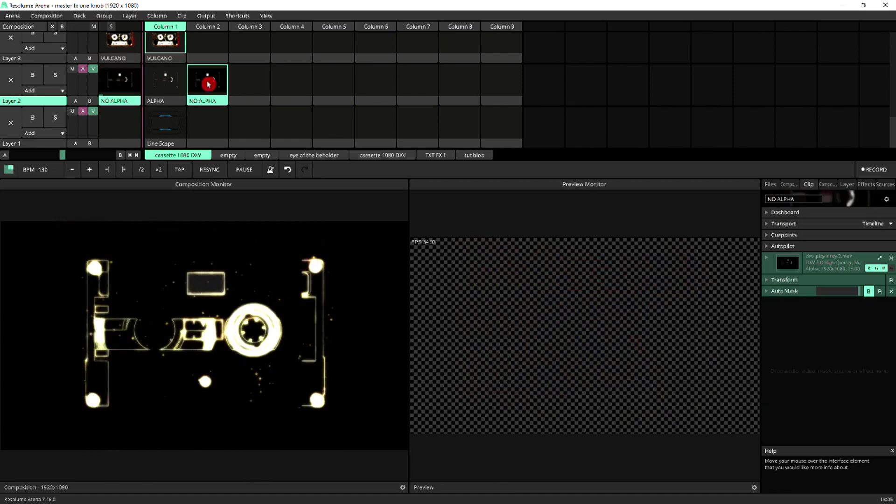
{"action": "left_click", "coordinate": [168, 87]}
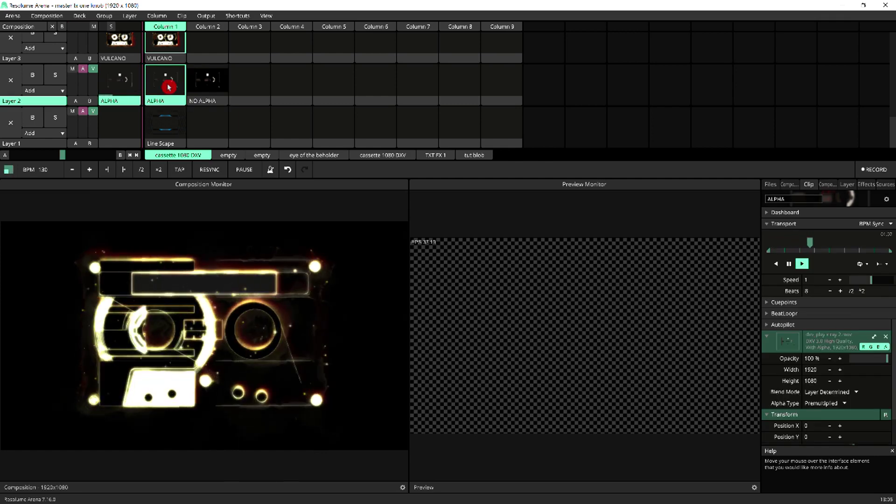
{"action": "left_click", "coordinate": [214, 269]}
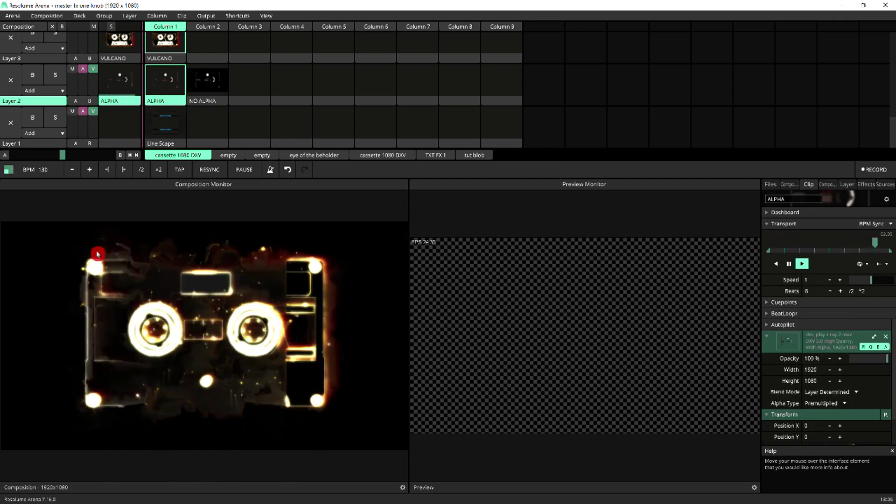
{"action": "left_click", "coordinate": [148, 48]}
- Turn up the VULCANO Dashboard knob, then compare NO ALPHA and ALPHA on Layer 2 under it
{"action": "left_click", "coordinate": [839, 222]}
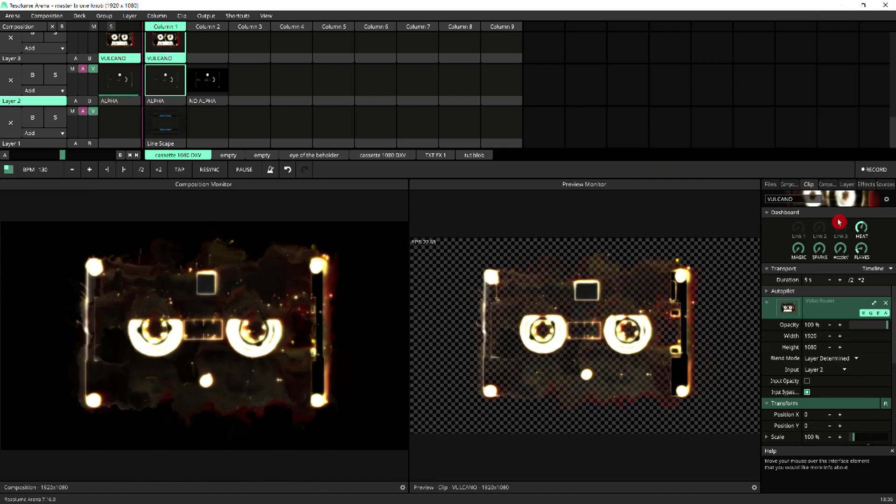
{"action": "left_click_drag", "start_coordinate": [838, 222], "coordinate": [850, 223]}
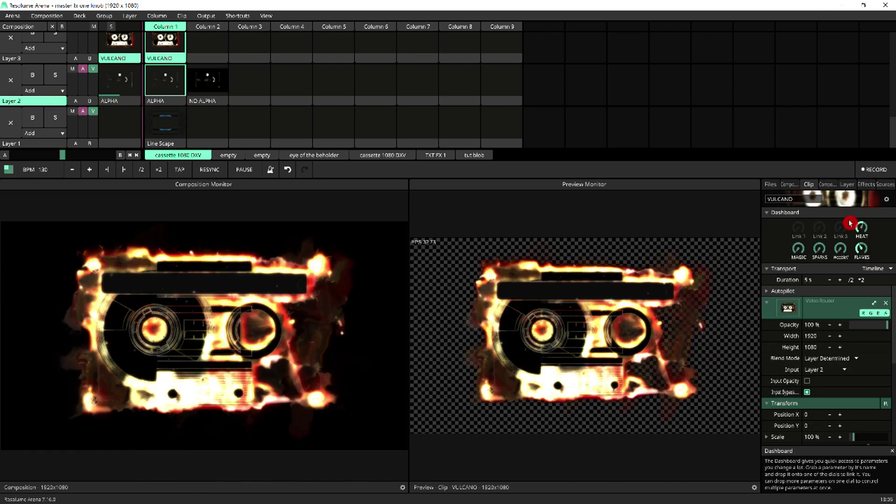
{"action": "left_click", "coordinate": [207, 87]}
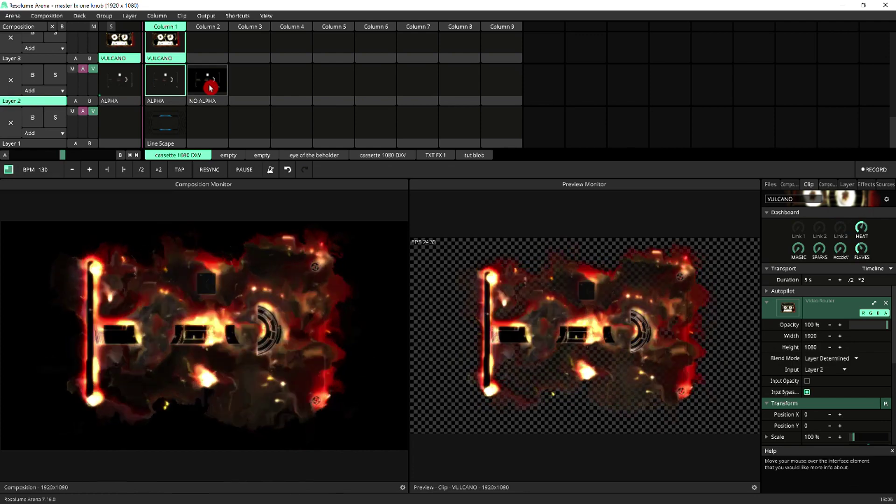
{"action": "left_click", "coordinate": [210, 87]}
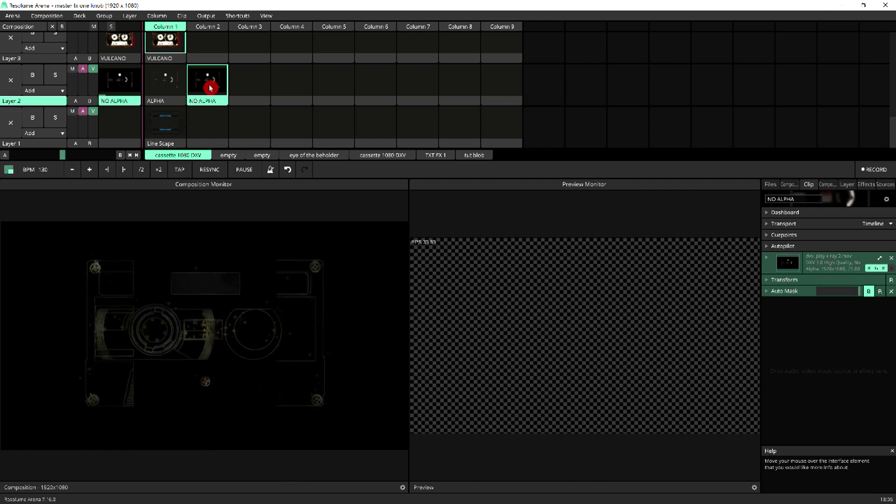
{"action": "left_click", "coordinate": [162, 80]}
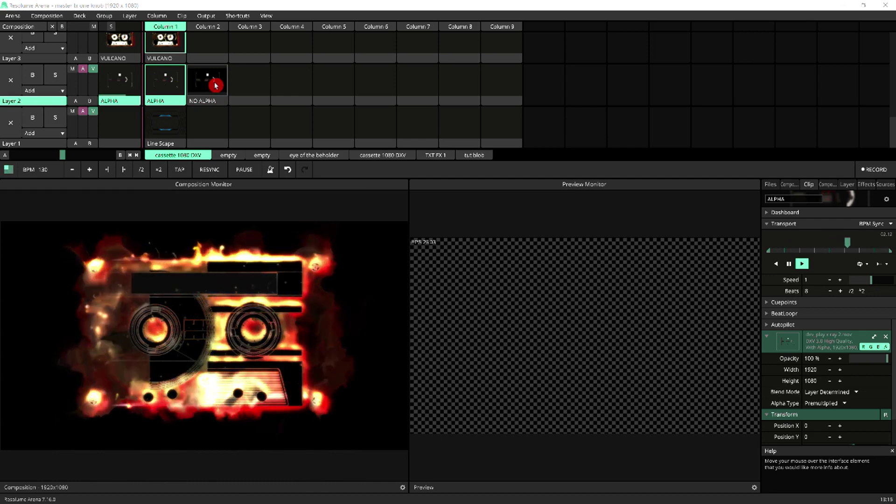
- Compare NO ALPHA, with its Auto Mask toggled, against ALPHA under the Vulcano flames
{"action": "left_click", "coordinate": [215, 85]}
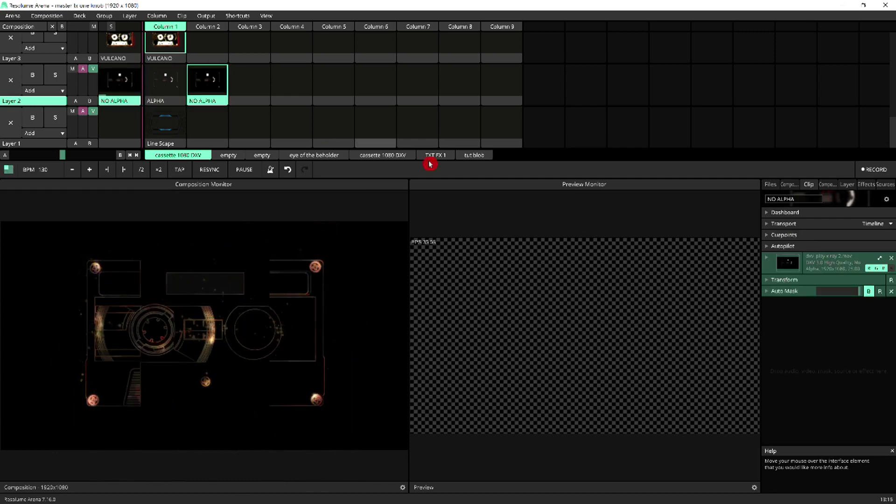
{"action": "left_click", "coordinate": [872, 291]}
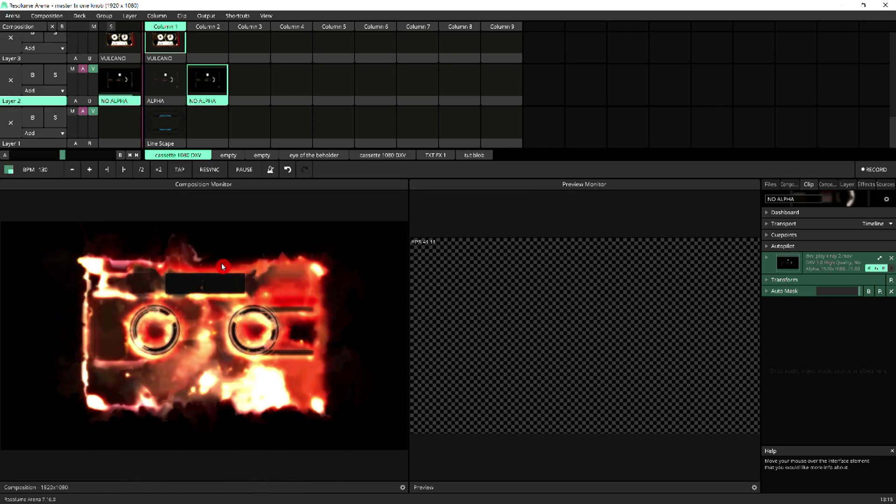
{"action": "left_click", "coordinate": [167, 85]}
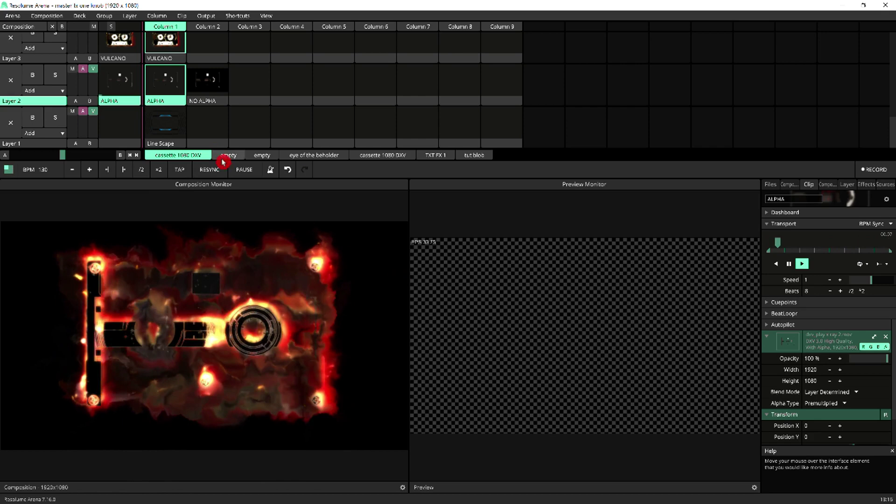
{"action": "left_click", "coordinate": [210, 83]}
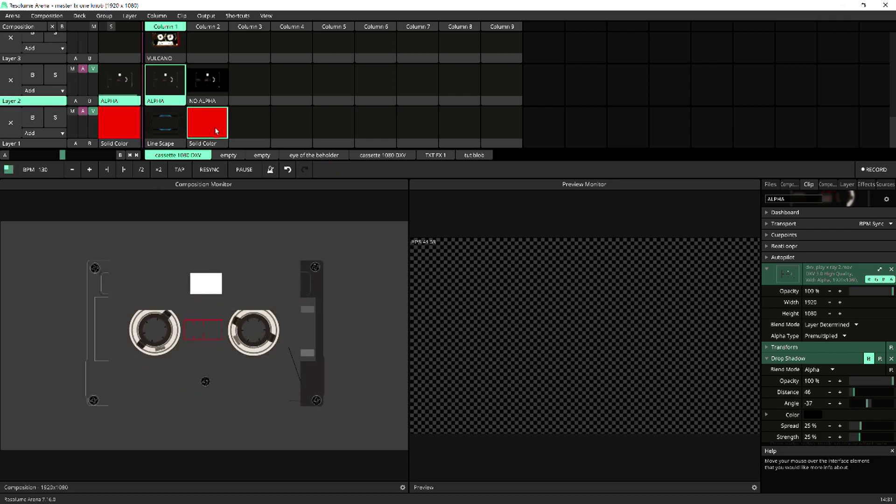
{"action": "left_click", "coordinate": [173, 89]}
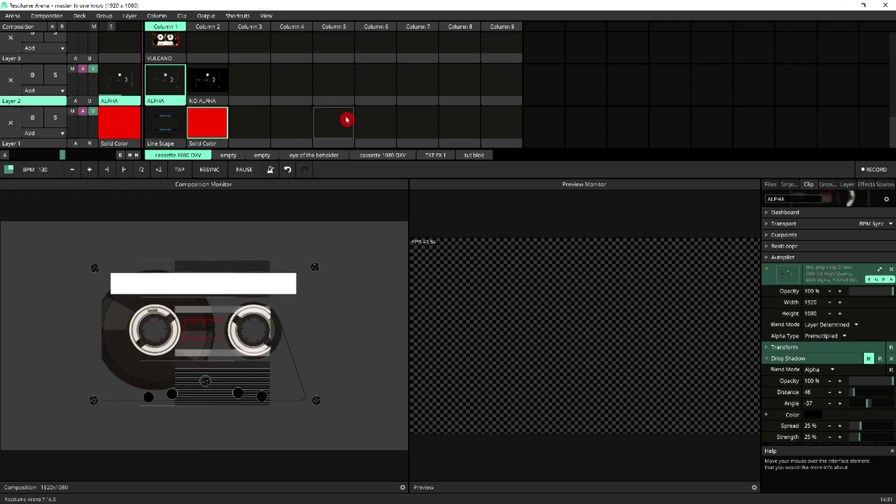
- Un-bypass the ALPHA clip's Drop Shadow, then play the NO ALPHA clip over the grey
{"action": "left_click", "coordinate": [869, 361]}
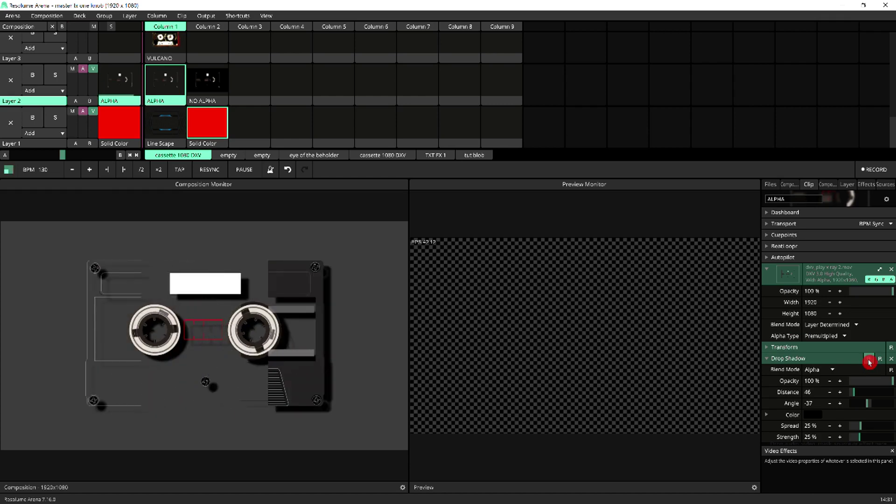
{"action": "left_click", "coordinate": [213, 86]}
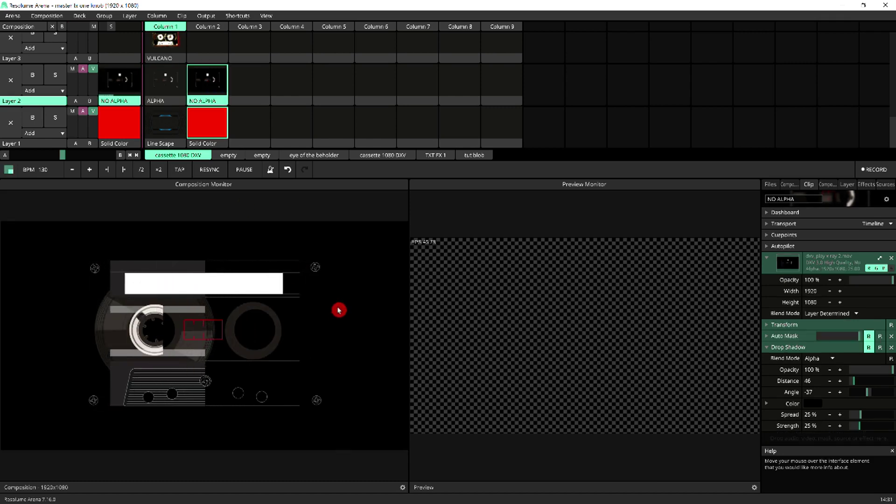
- Un-bypass the NO ALPHA clip's Auto Mask to key out its black frame
{"action": "left_click", "coordinate": [870, 337]}
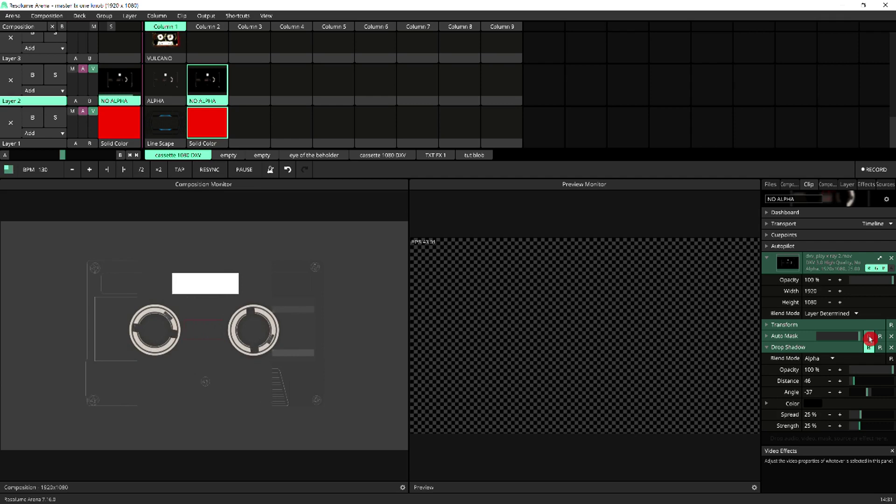
- Un-bypass the NO ALPHA clip's Drop Shadow effect
{"action": "left_click", "coordinate": [868, 348]}
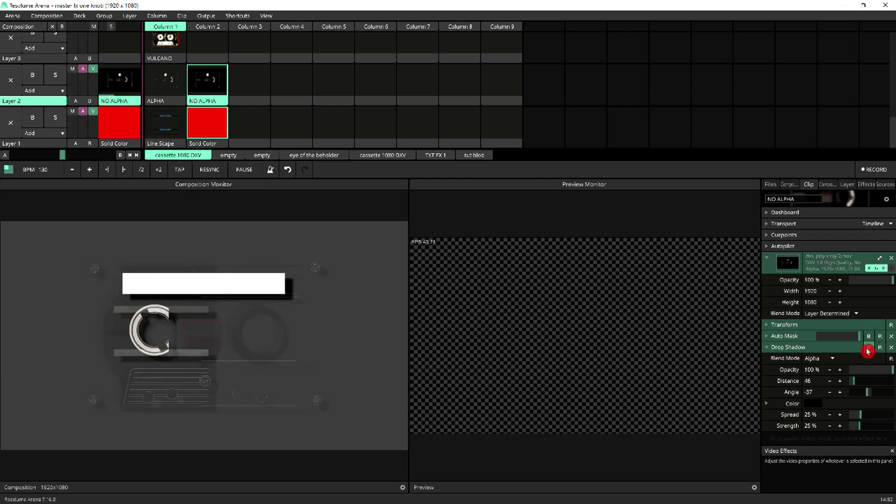